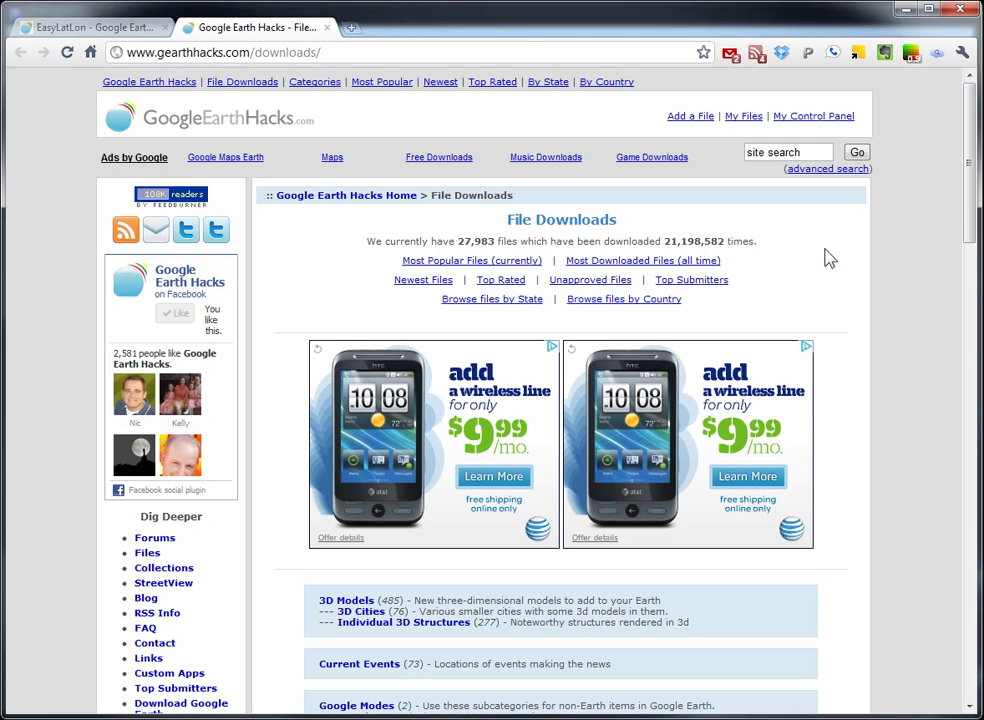
# Scroll through the File Downloads category list down to the Sightseeing categories
pyautogui.scroll(-5, 868, 296)
pyautogui.scroll(-3, 435, 350)
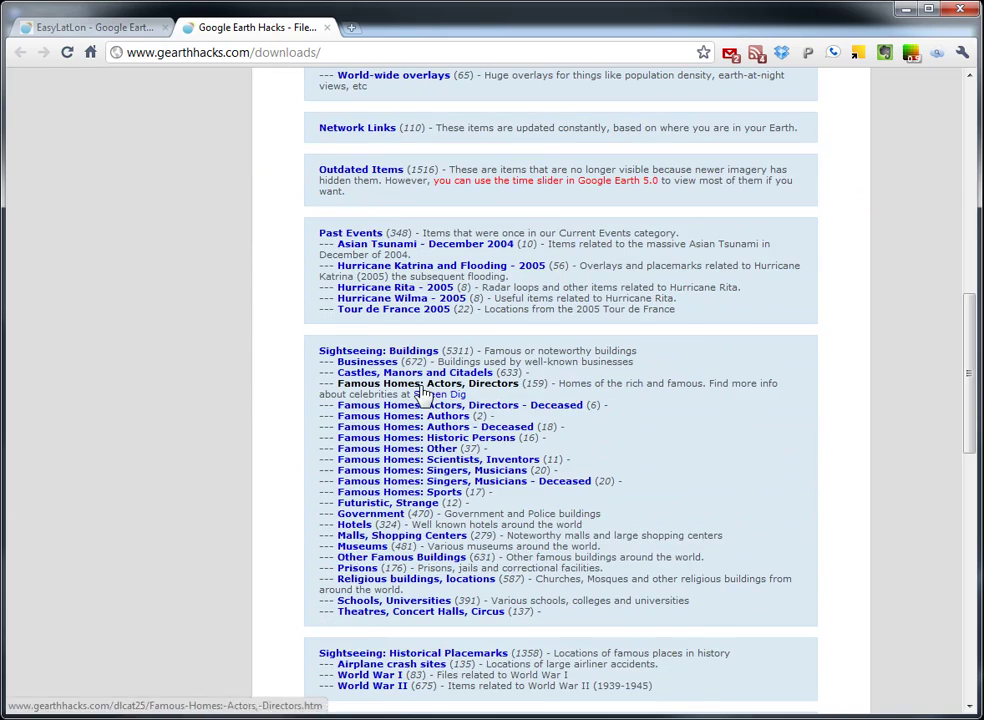
pyautogui.scroll(-4, 648, 450)
pyautogui.scroll(-1, 648, 450)
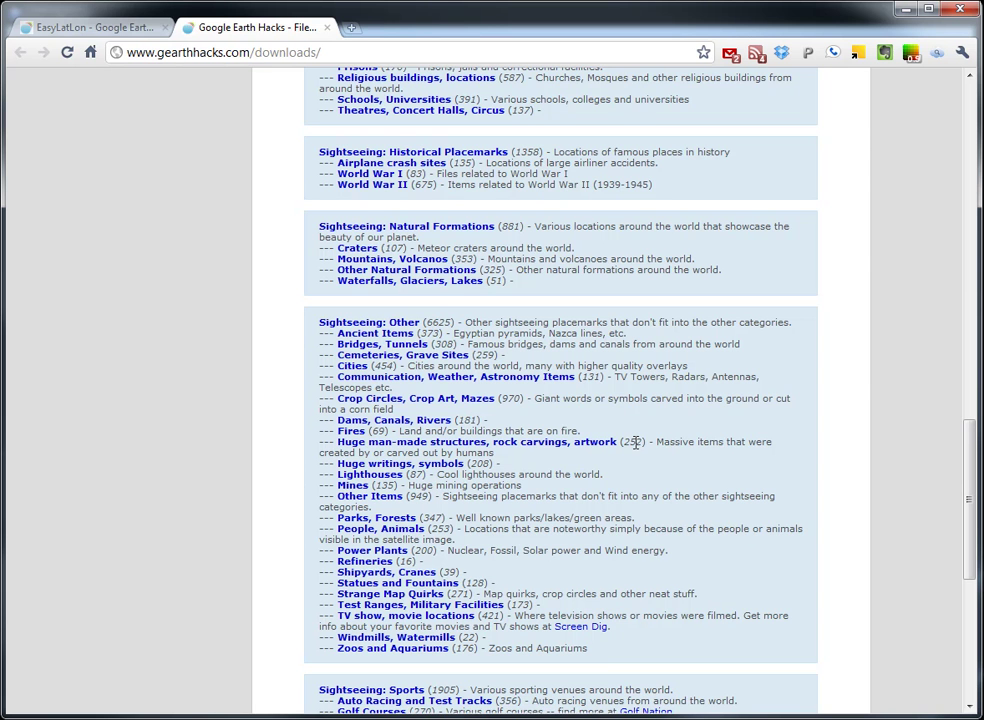
# On the Easy LatLon page, fly the map to 'south manitou island' to get its coordinates
pyautogui.click(90, 33)
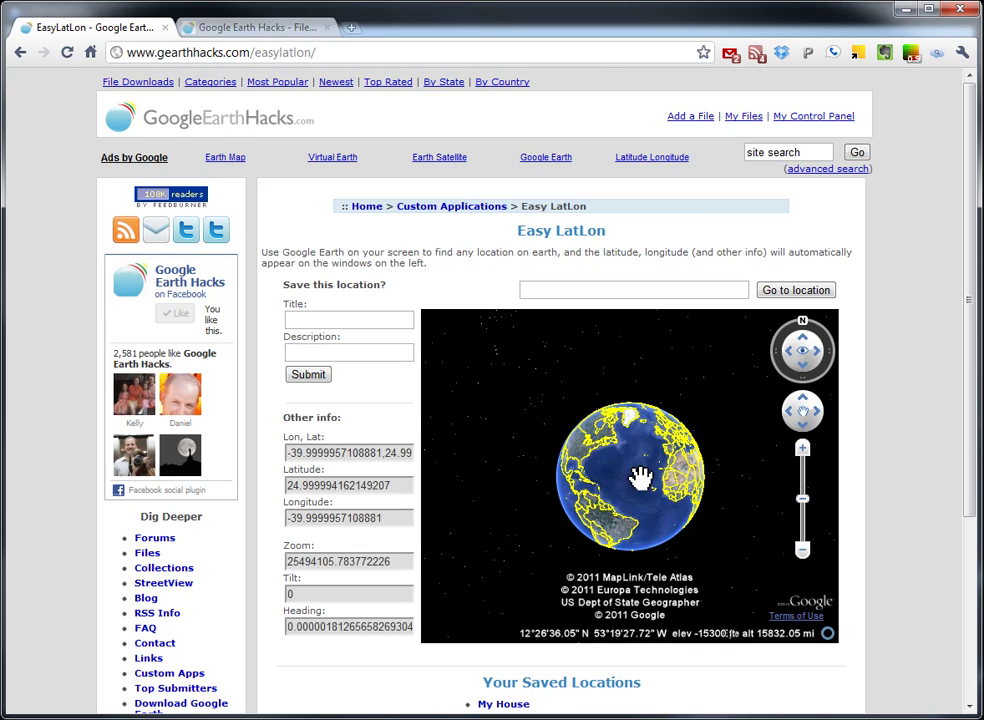
pyautogui.click(590, 288)
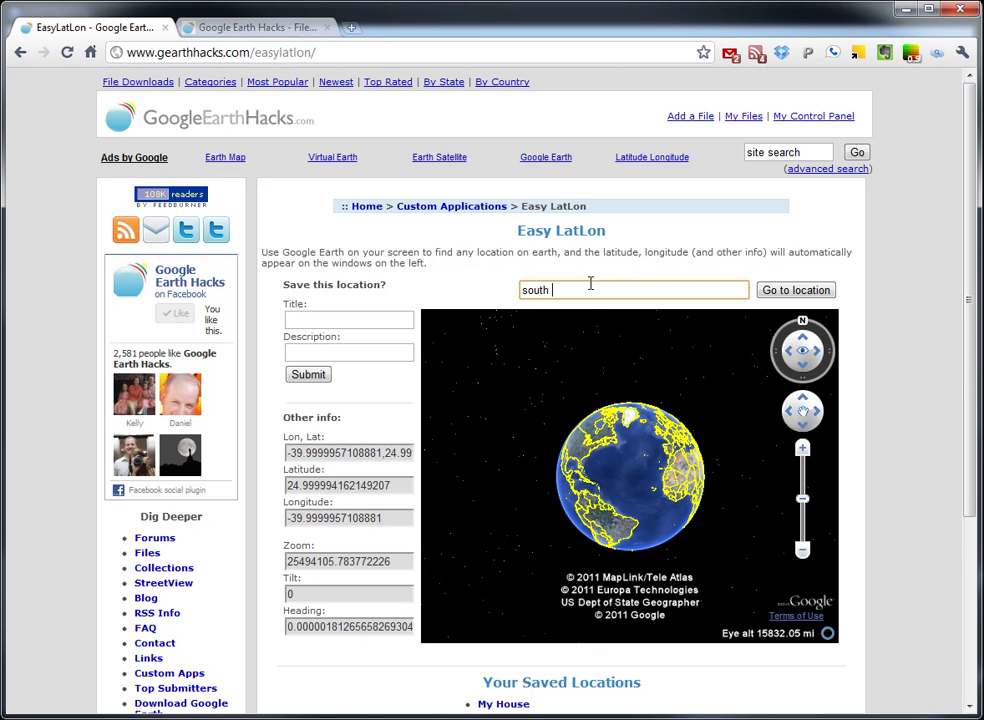
pyautogui.write('south manitou island')
pyautogui.press('Return')
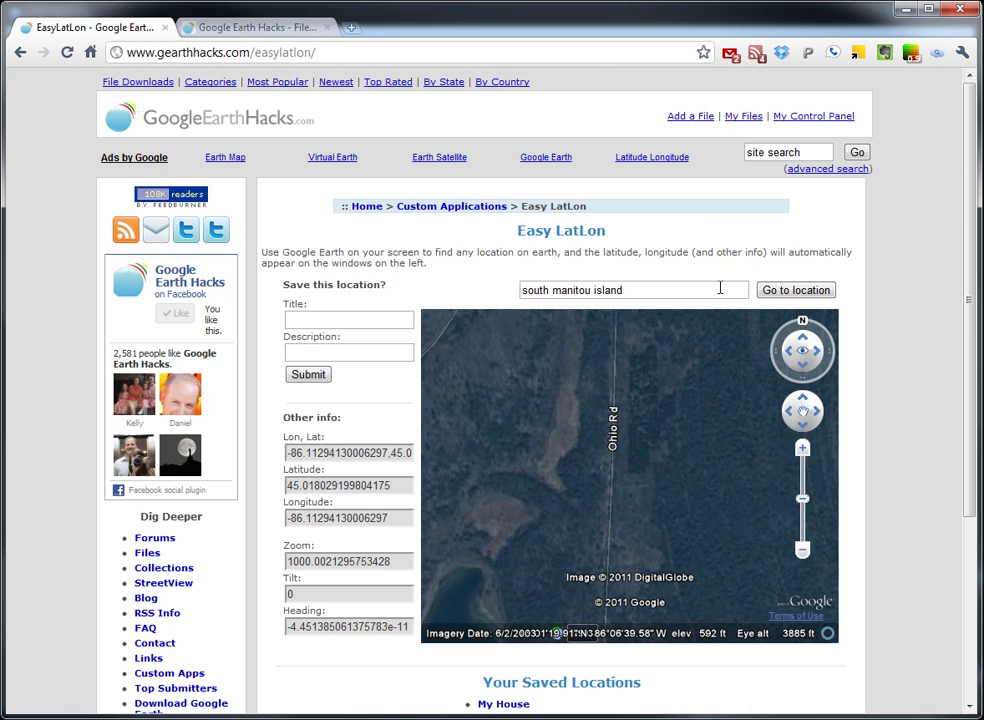
# Highlight the searched place name and the save-location form to point them out
pyautogui.moveTo(716, 288); pyautogui.dragTo(444, 277)
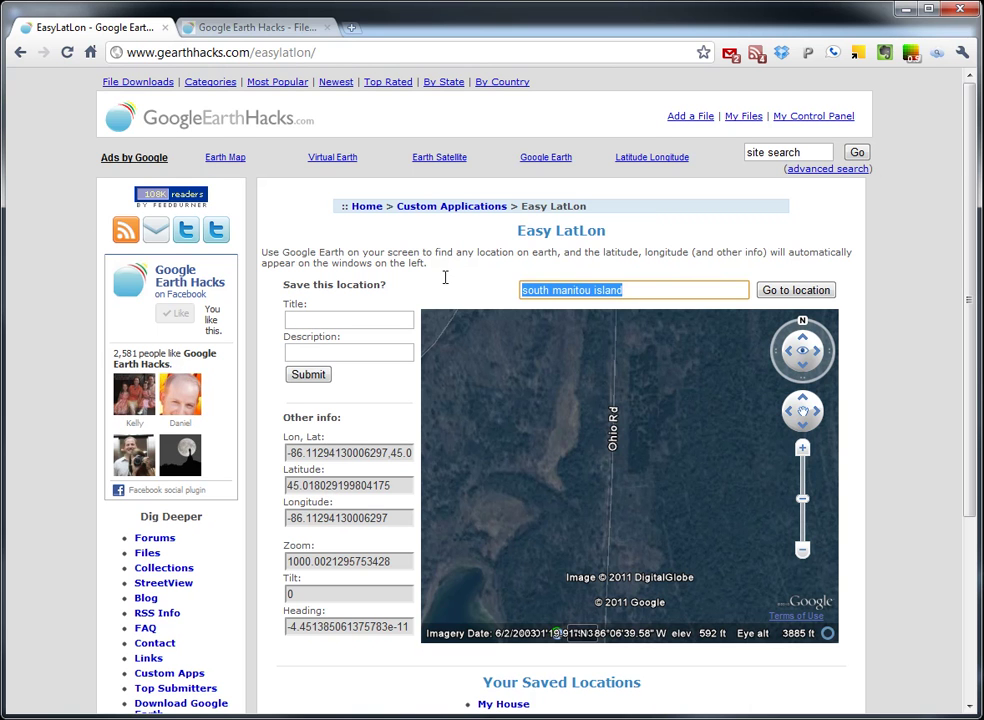
pyautogui.click(672, 287)
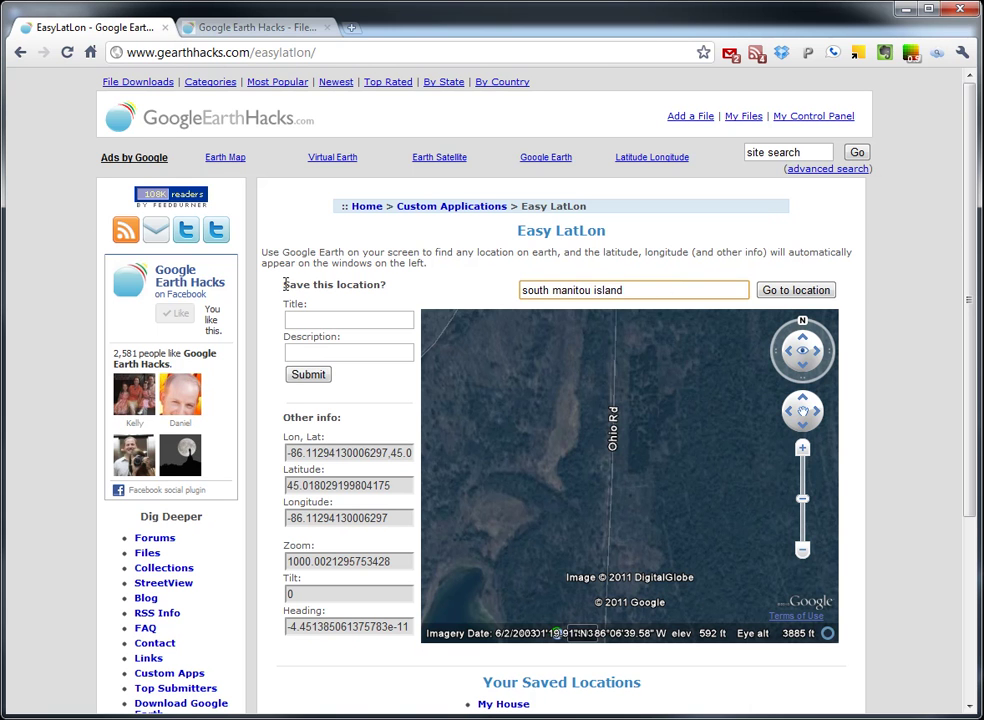
pyautogui.moveTo(287, 282); pyautogui.dragTo(362, 393)
pyautogui.click(362, 393)
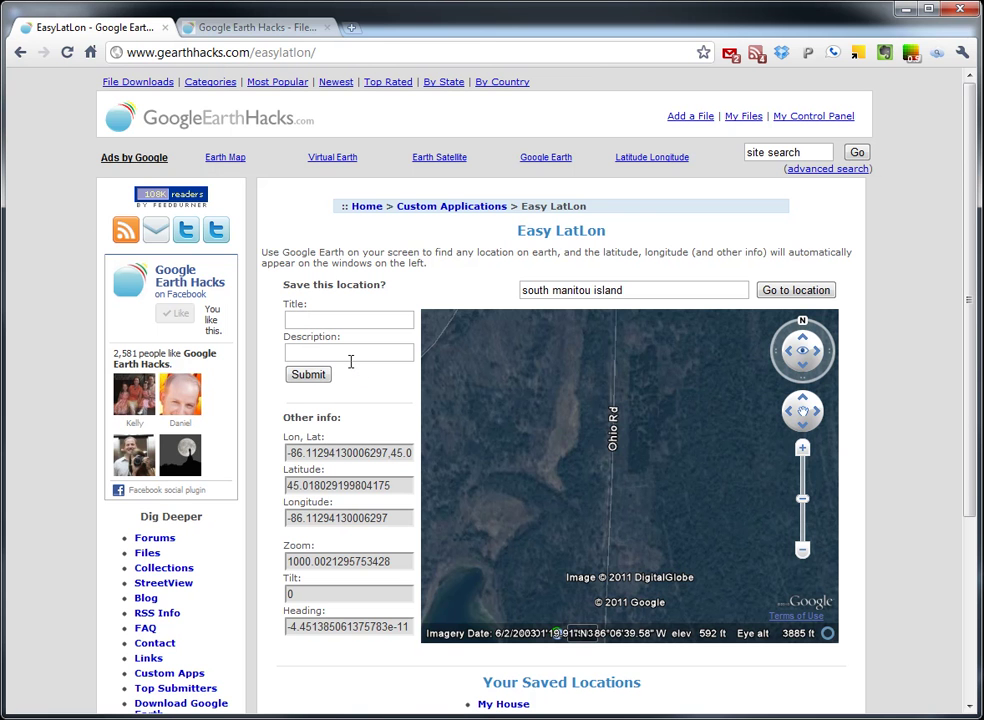
# Zoom out and back in on the shoreline, then rotate the view counter-clockwise and tilt it
pyautogui.scroll(-3, 408, 417)
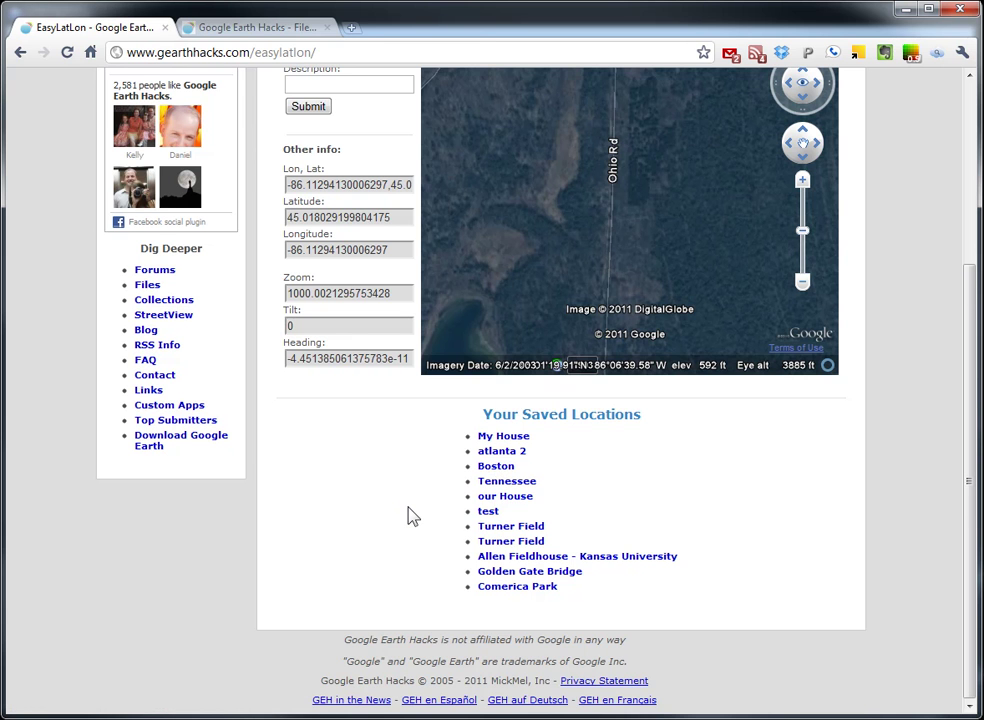
pyautogui.scroll(3, 408, 516)
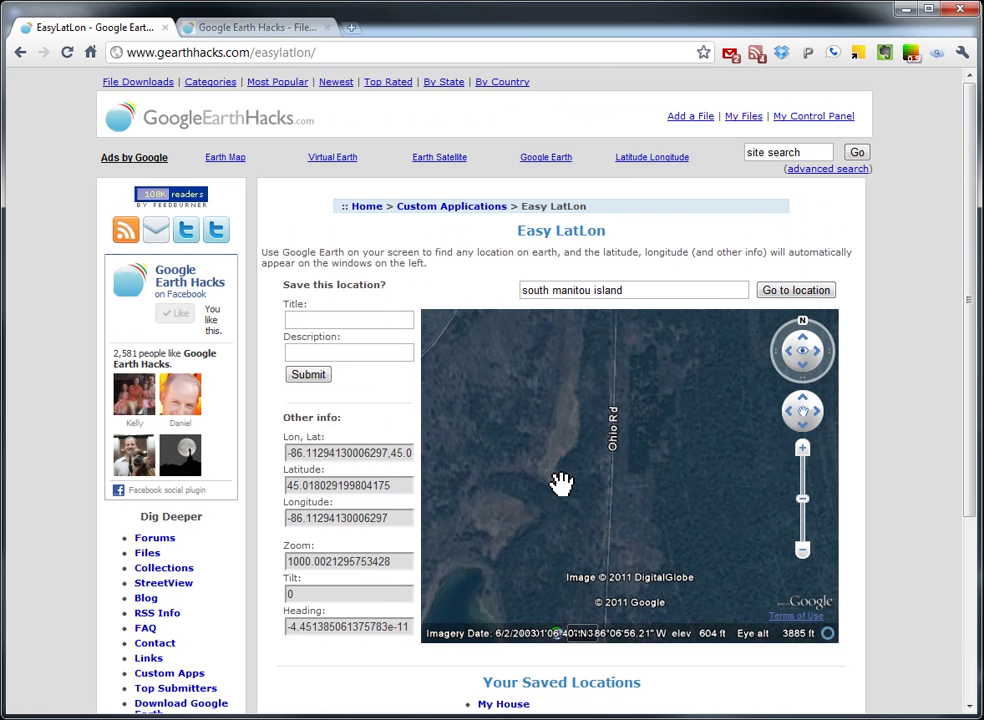
pyautogui.scroll(-2, 561, 483)
pyautogui.scroll(-2, 465, 494)
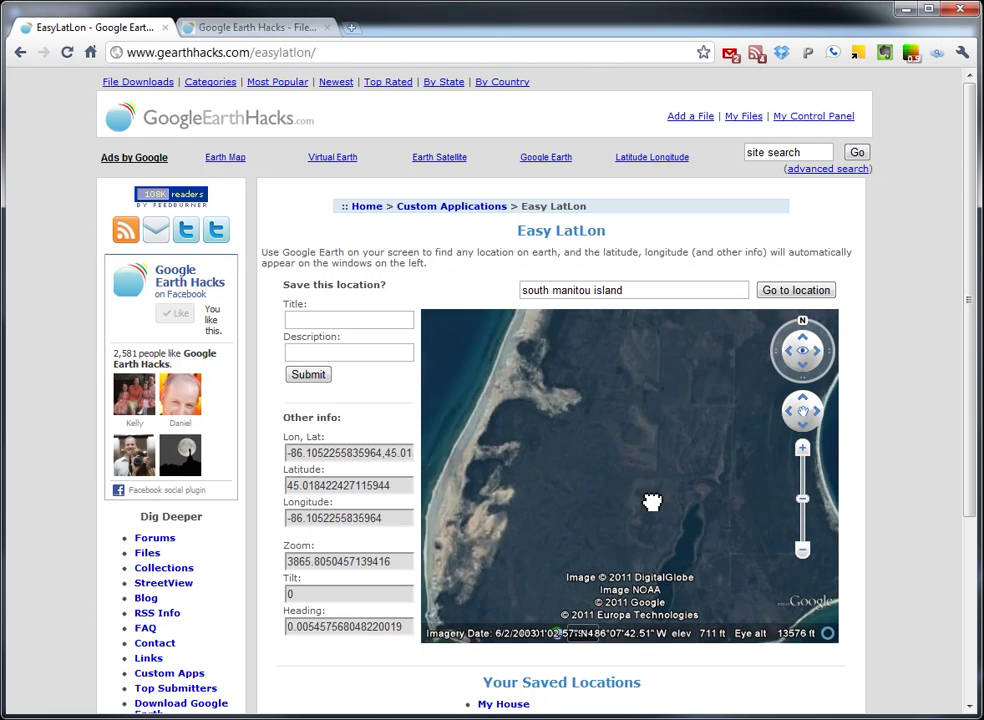
pyautogui.scroll(2, 610, 496)
pyautogui.scroll(1, 614, 482)
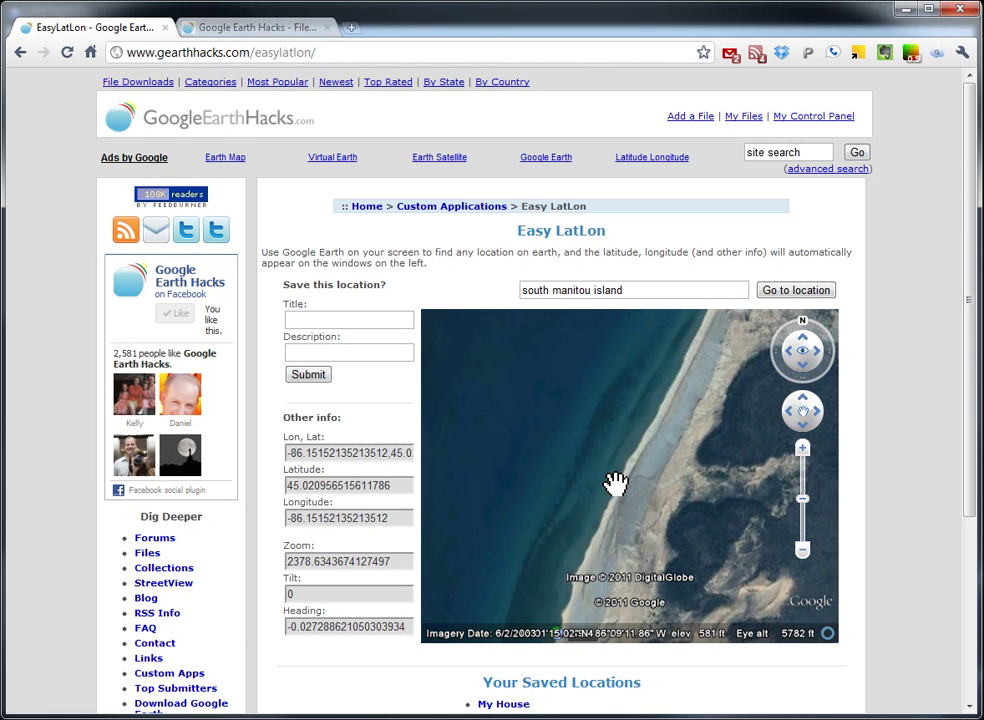
pyautogui.scroll(1, 615, 482)
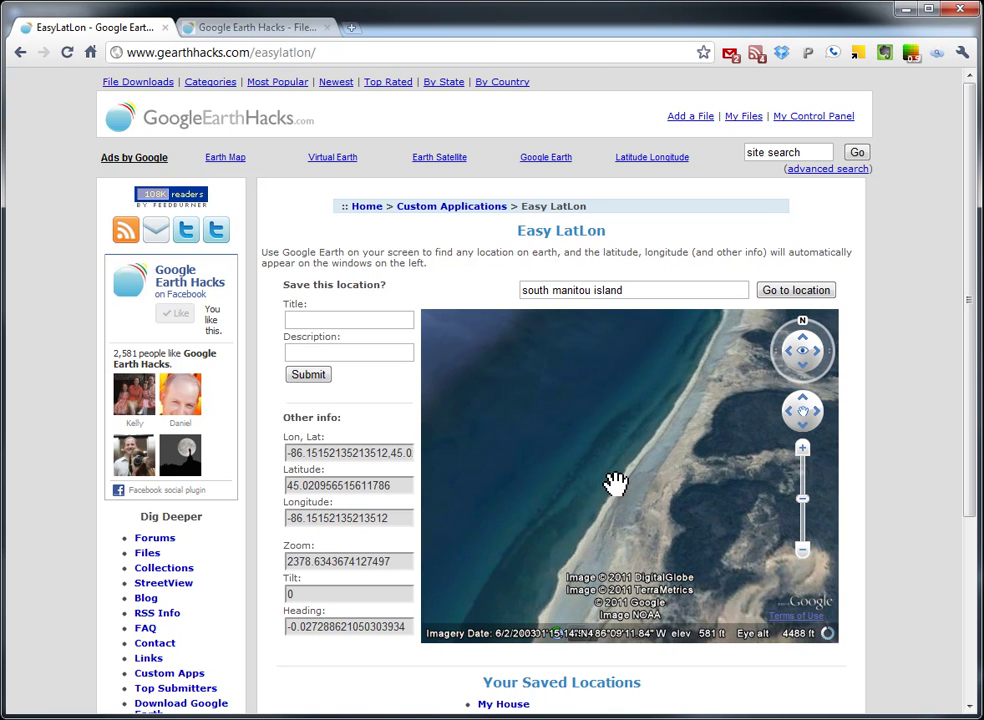
pyautogui.hotkey('shift', 'Left')
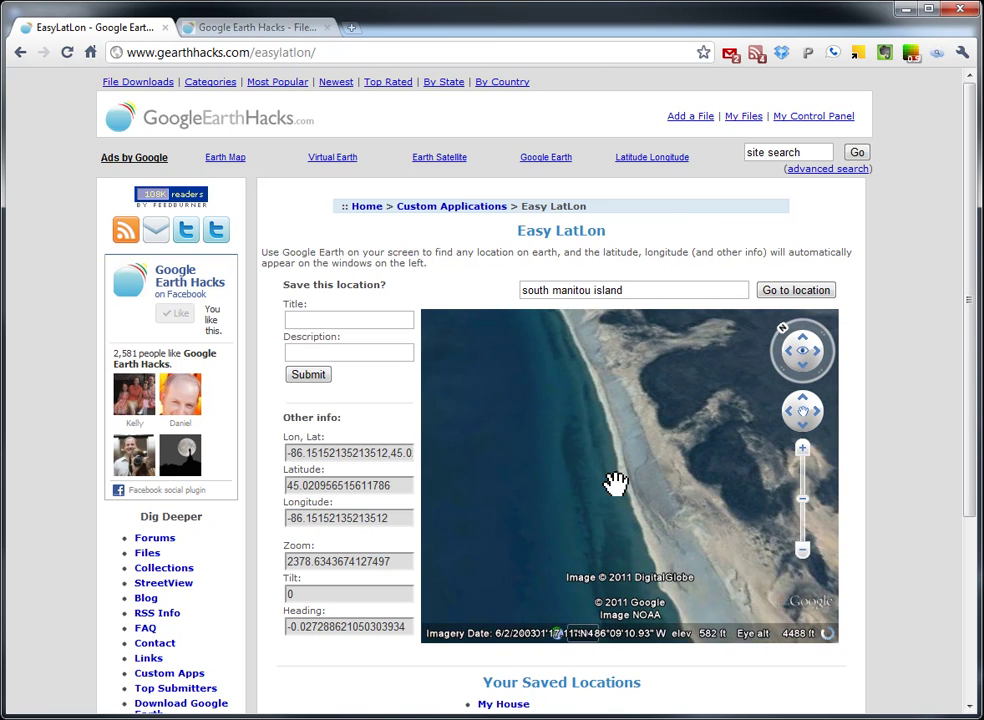
pyautogui.hotkey('shift', 'Left')
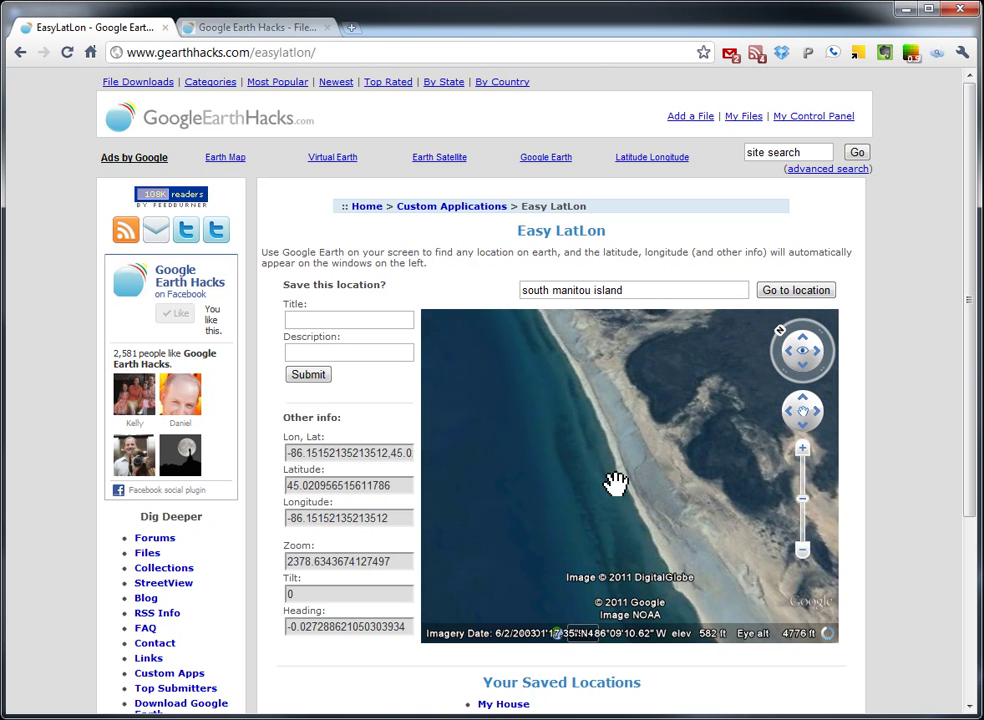
pyautogui.hotkey('shift', 'Up')
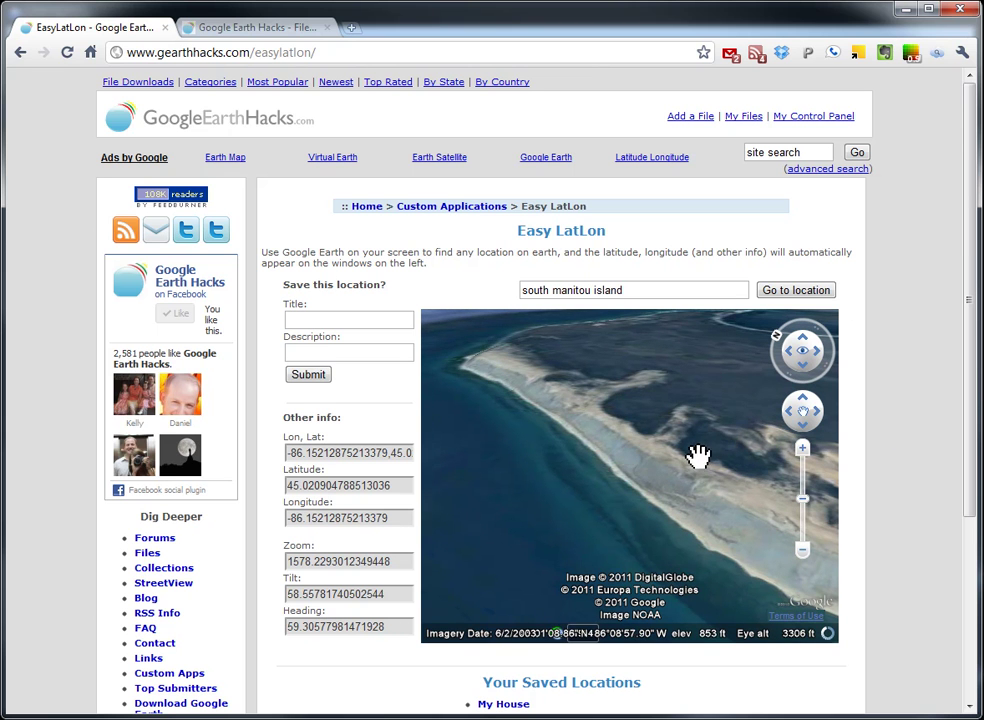
# Save the location as 'South Manitou Island' with description 'Beautiful island near Traverse City, MI'
pyautogui.click(327, 321)
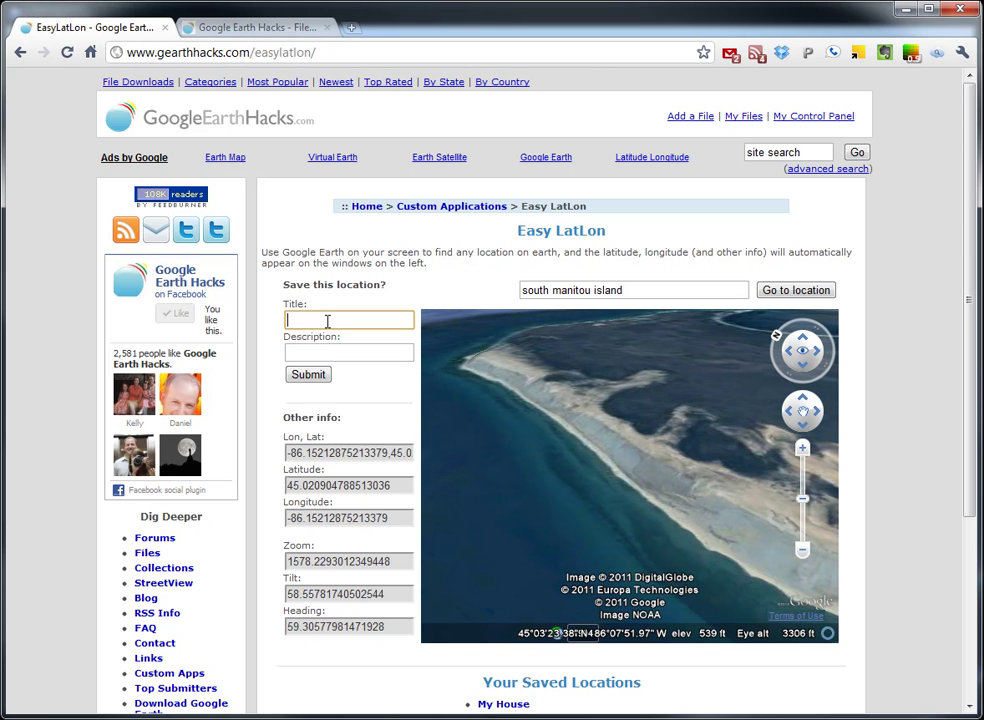
pyautogui.write('South Manitou Island')
pyautogui.press('Tab')
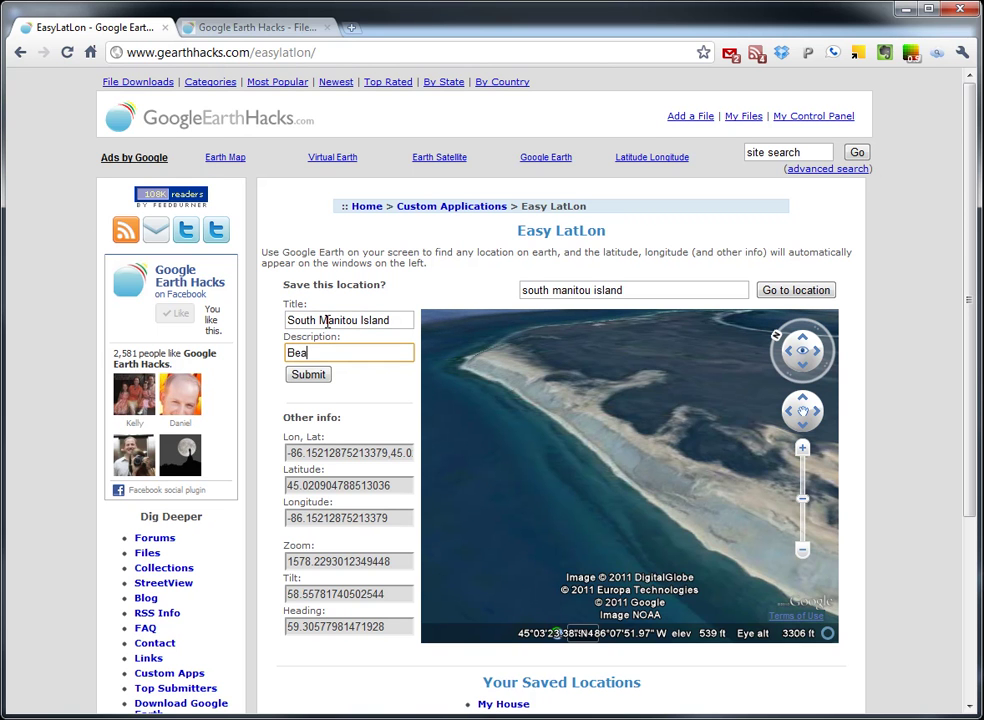
pyautogui.write('Beautiful island near Traverse')
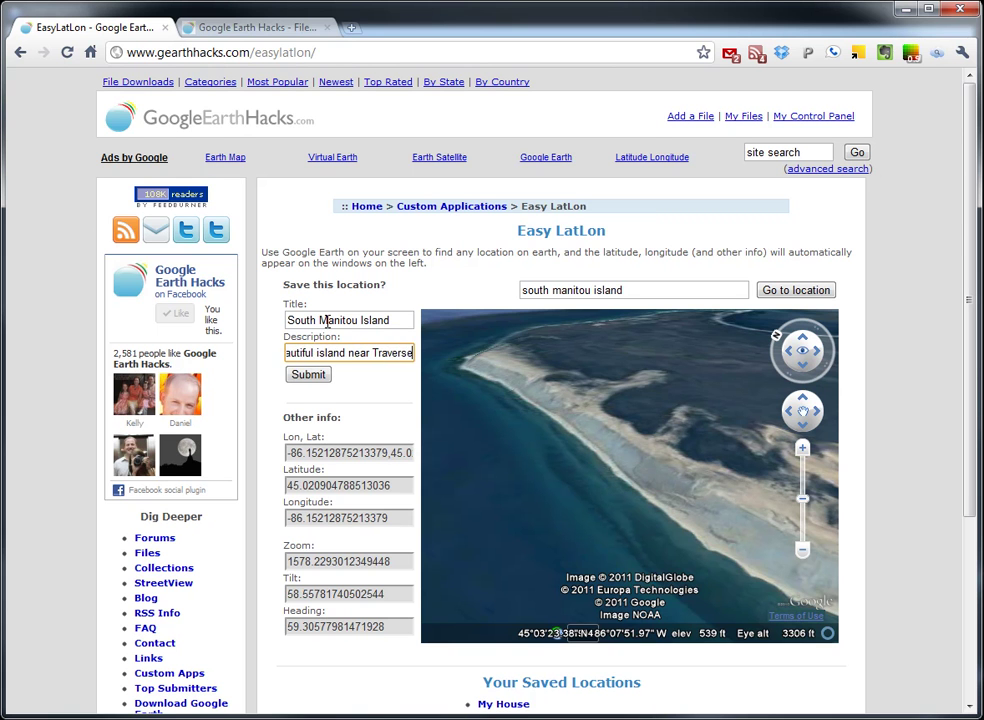
pyautogui.write(' City, MI')
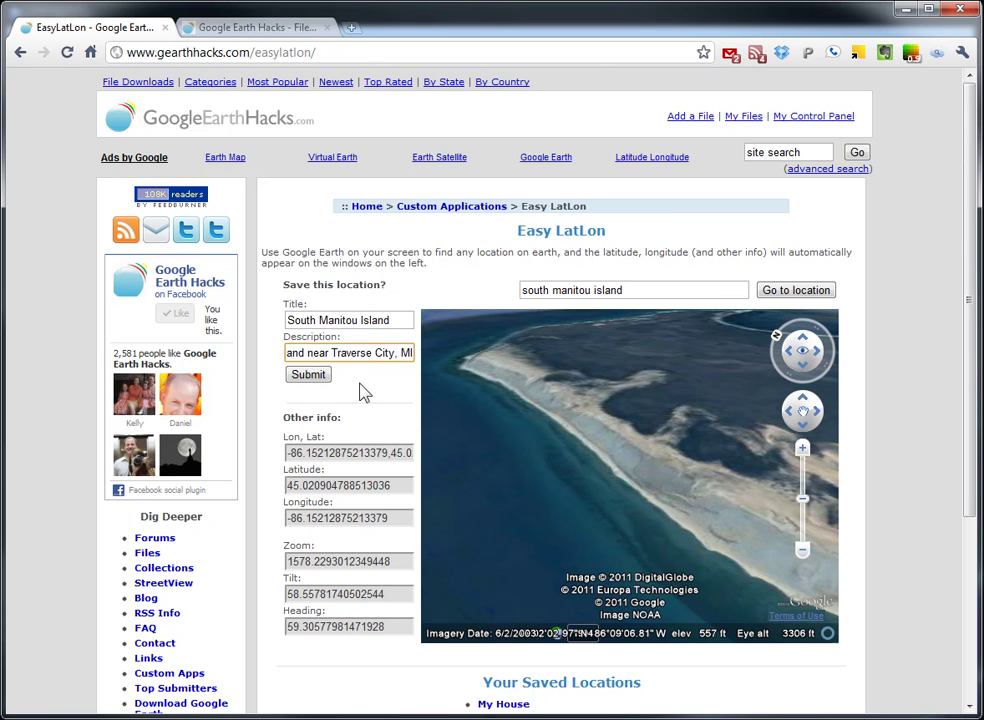
pyautogui.click(314, 375)
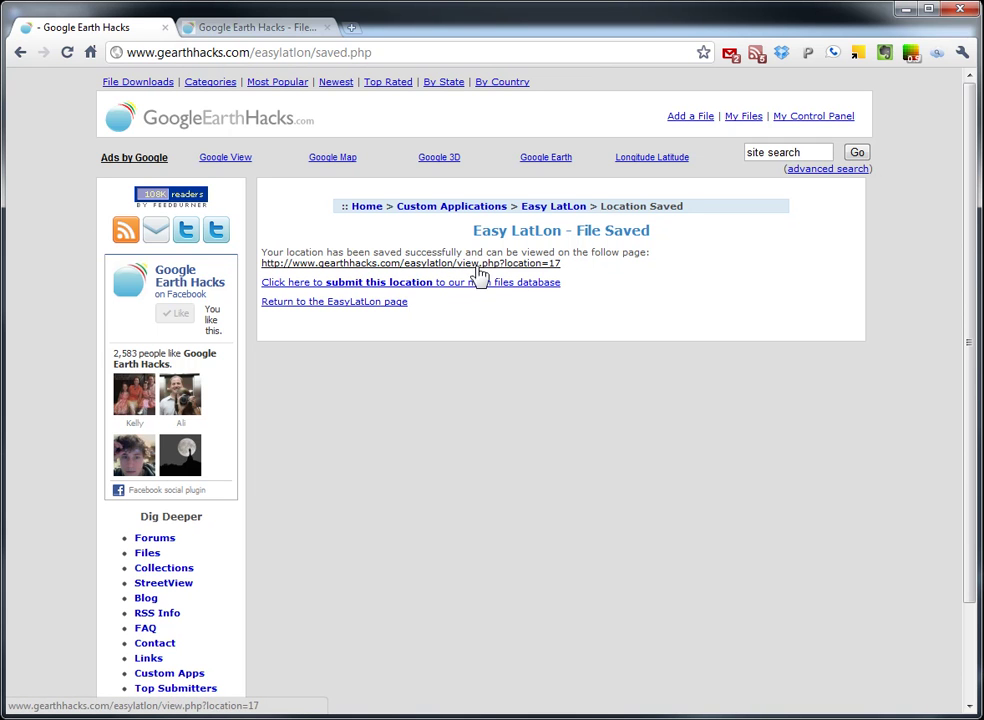
# Open the view.php?location=17 page in a new tab and switch to it
pyautogui.middleClick(457, 272)
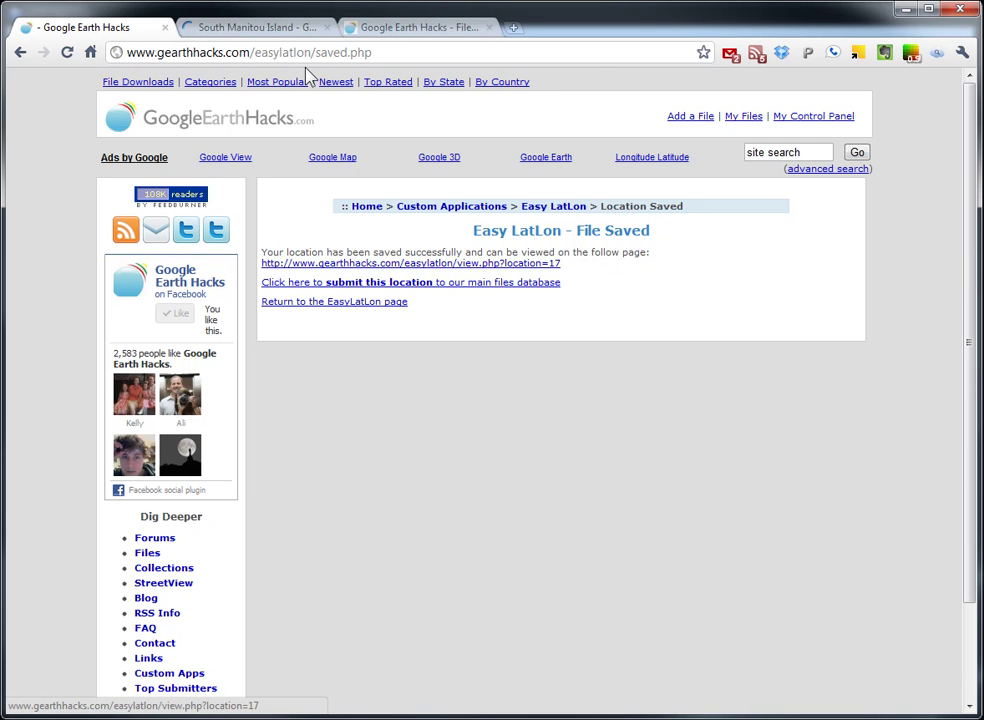
pyautogui.click(250, 30)
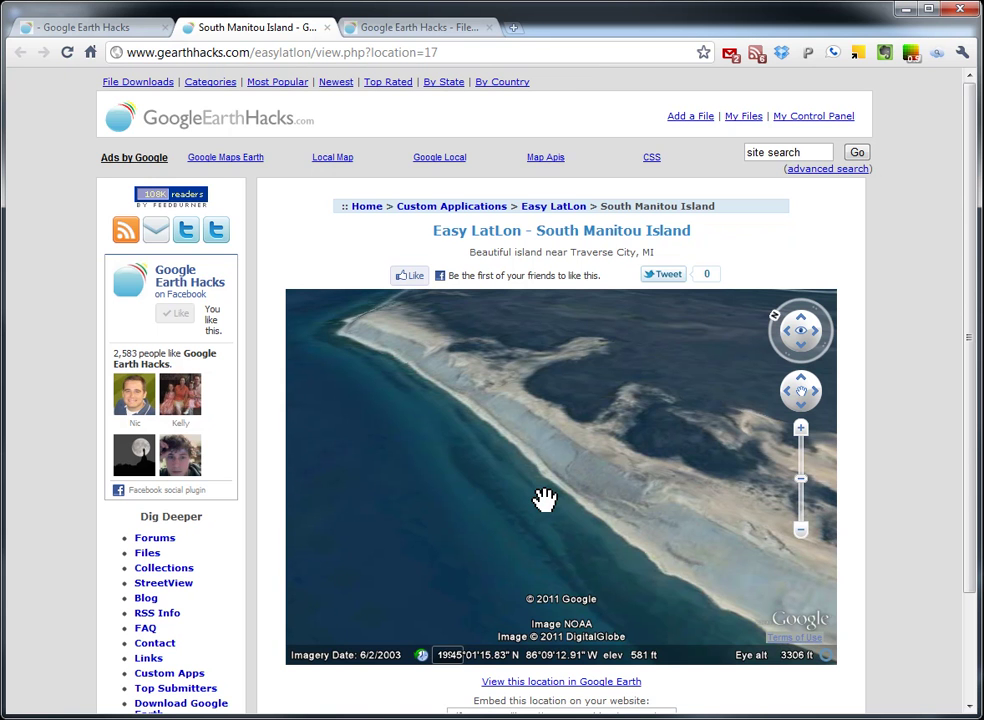
# Download the location's KML, open it in desktop Google Earth, then minimize Google Earth
pyautogui.scroll(-3, 903, 479)
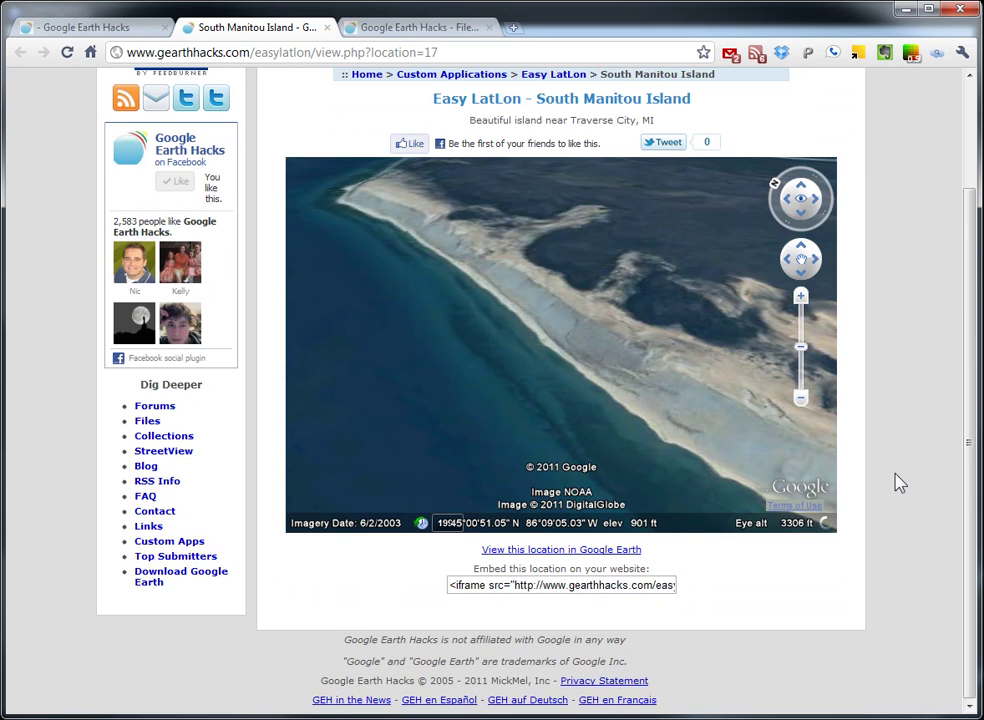
pyautogui.click(548, 550)
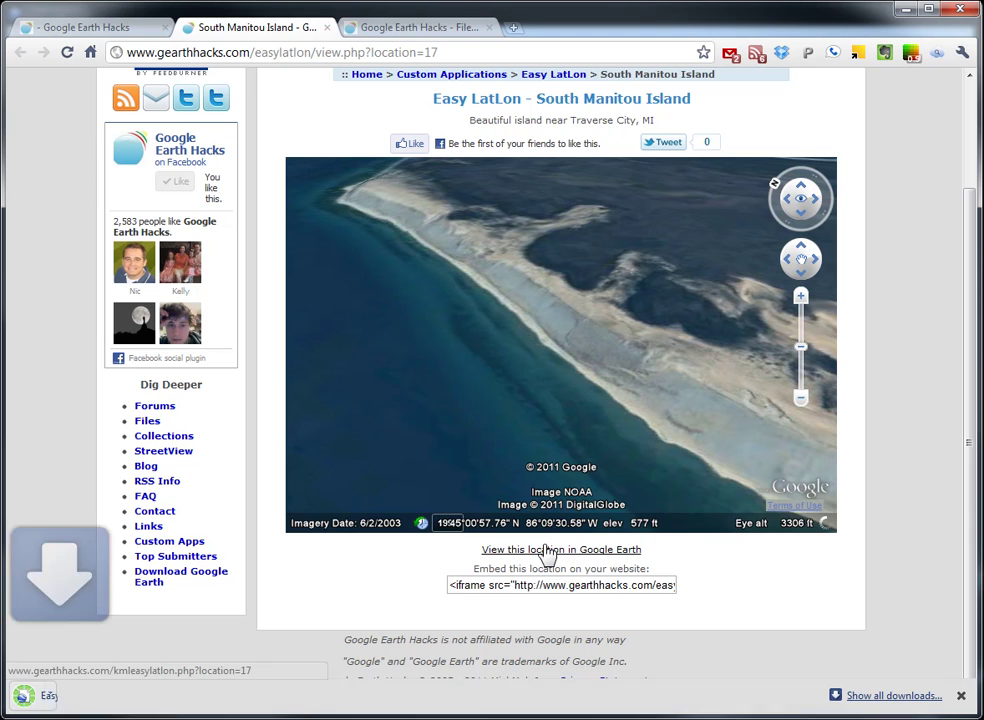
pyautogui.click(86, 697)
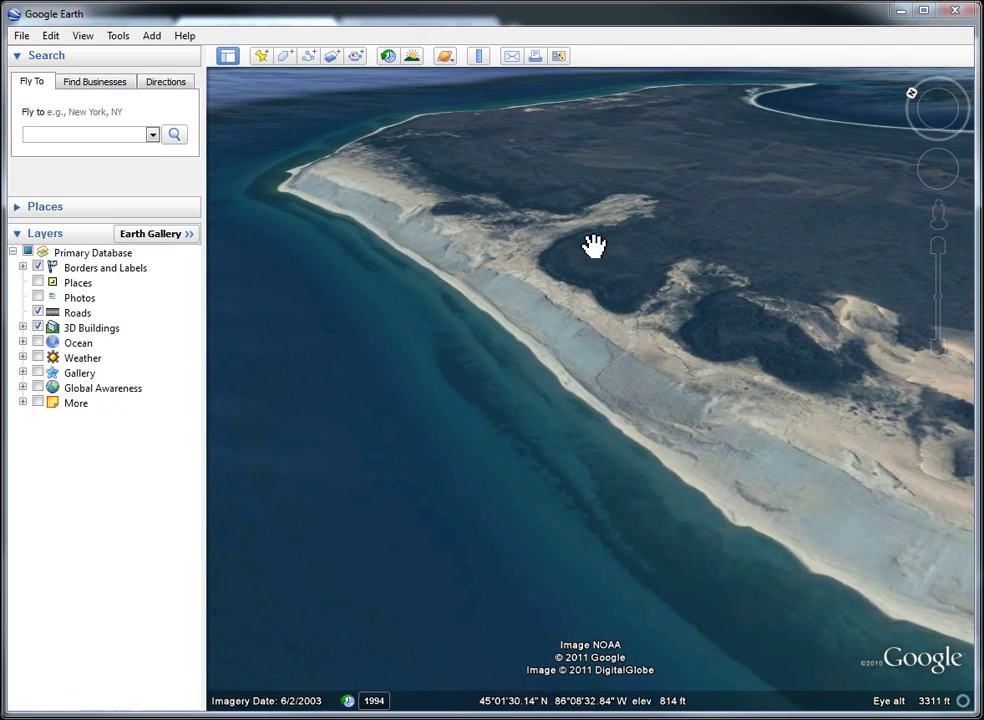
pyautogui.click(901, 11)
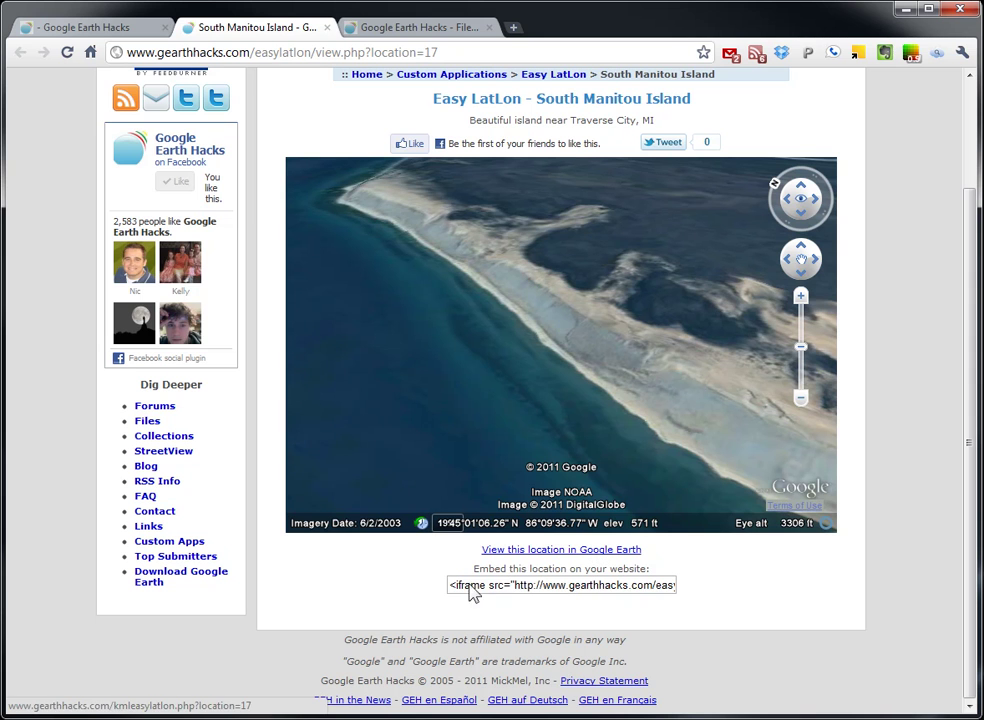
# Select the location's embed code, then return to the File Saved tab
pyautogui.click(458, 587)
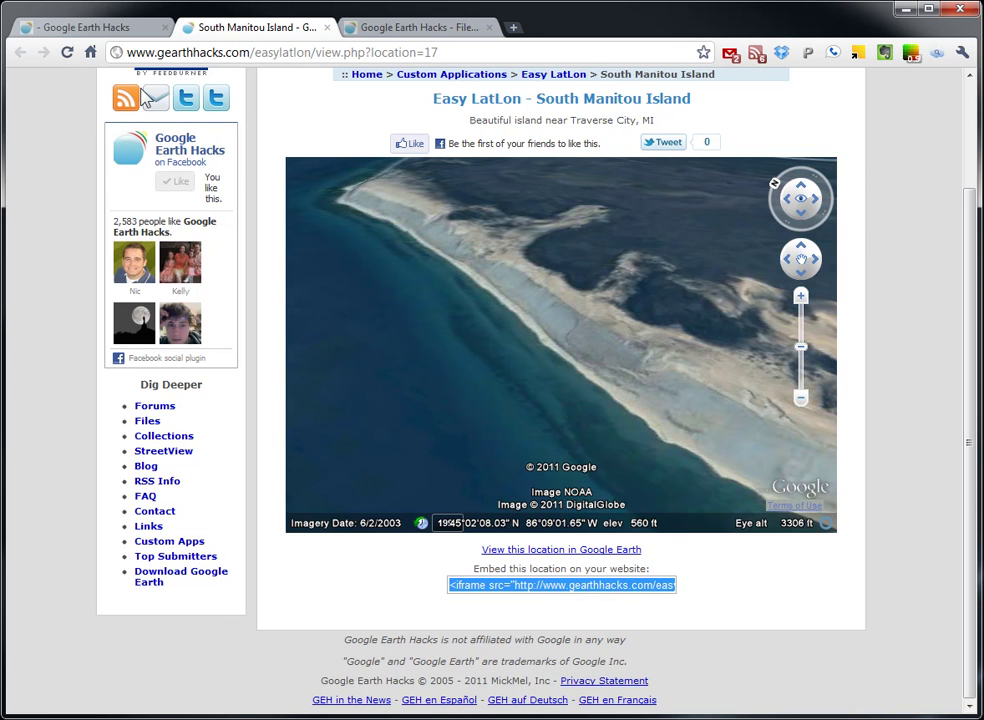
pyautogui.click(125, 27)
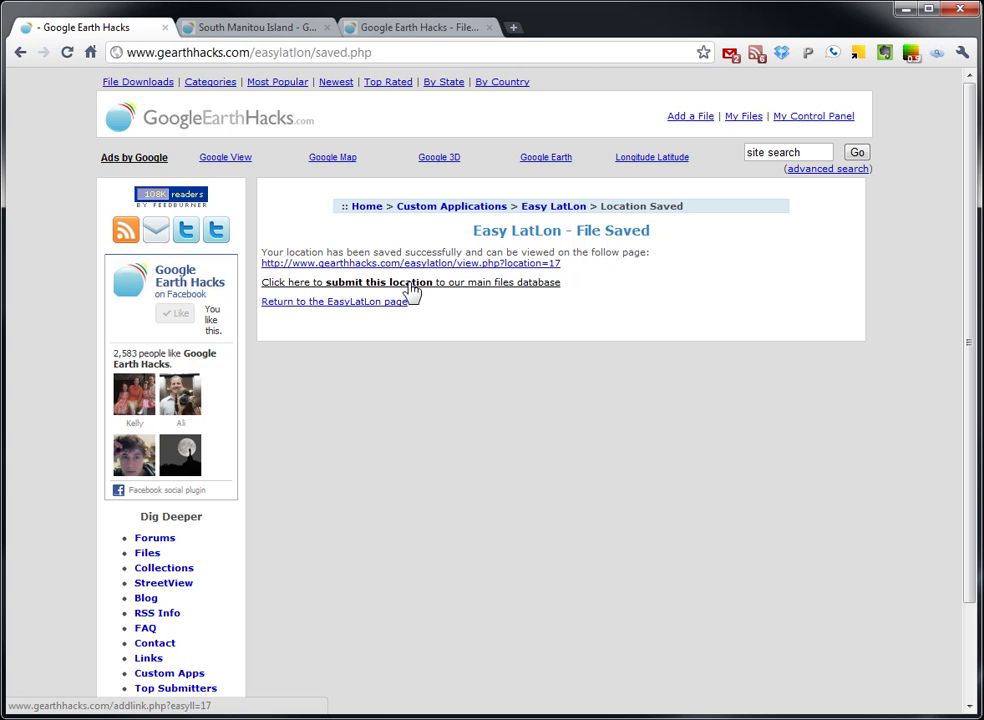
# Start the files-database submission and check the prefilled title and description
pyautogui.click(459, 287)
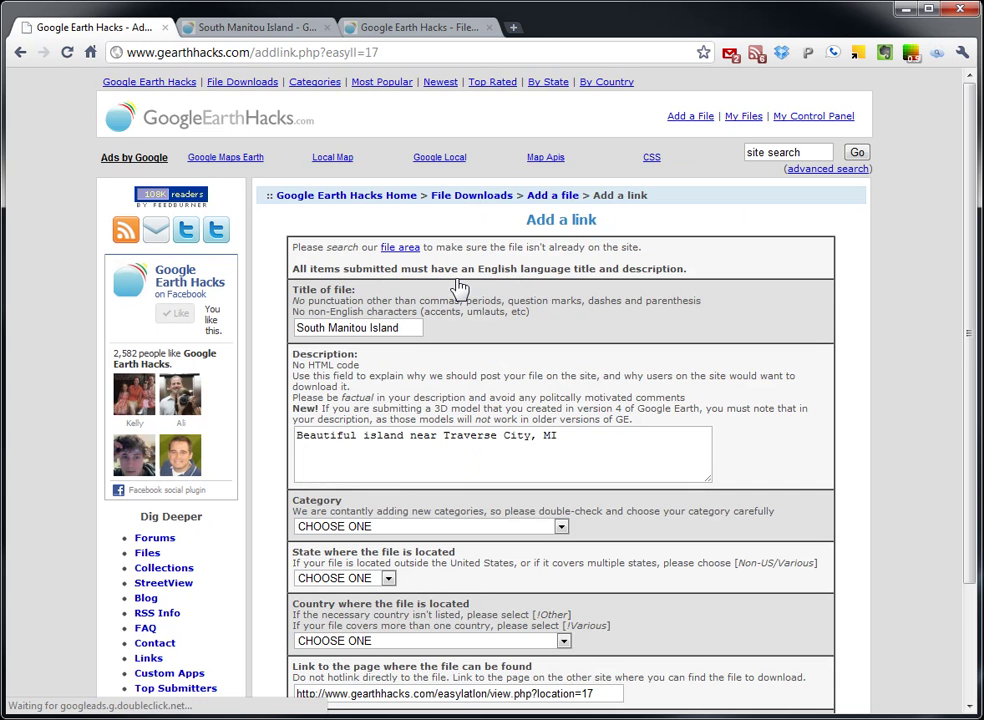
pyautogui.click(384, 329)
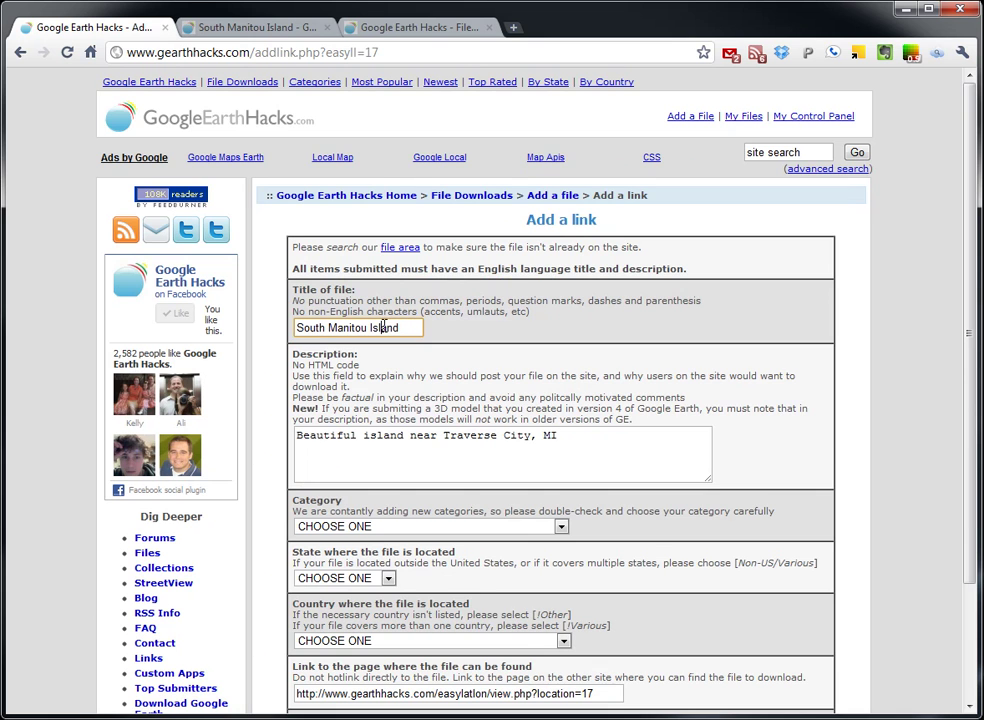
pyautogui.click(430, 441)
pyautogui.scroll(-3, 783, 432)
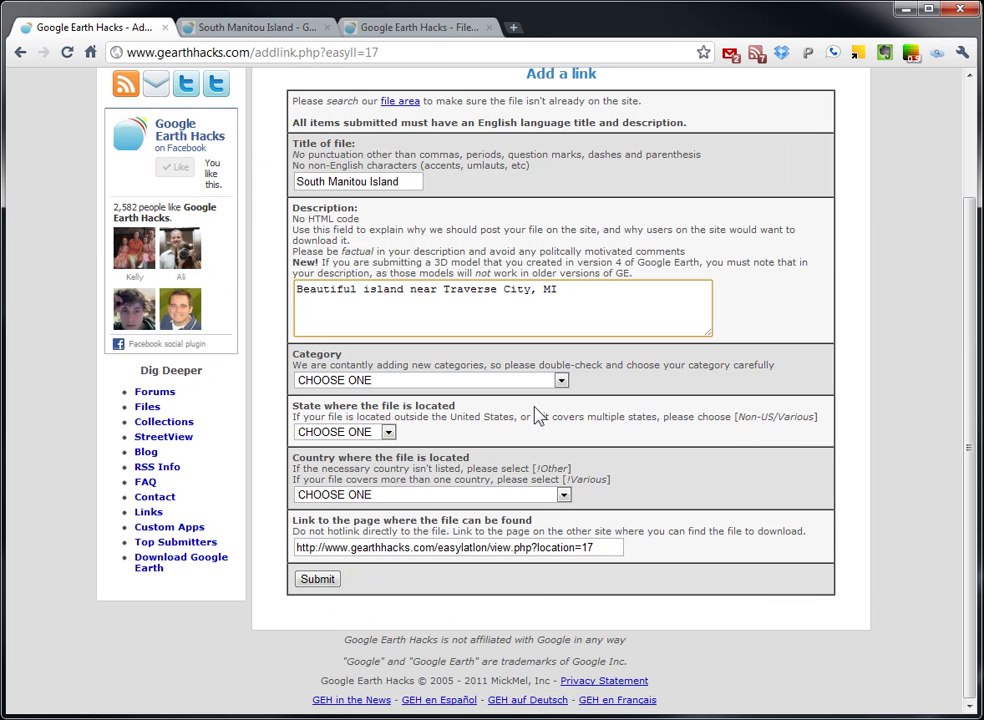
# Set category Other Natural Formations, state Michigan and country United States
pyautogui.click(406, 381)
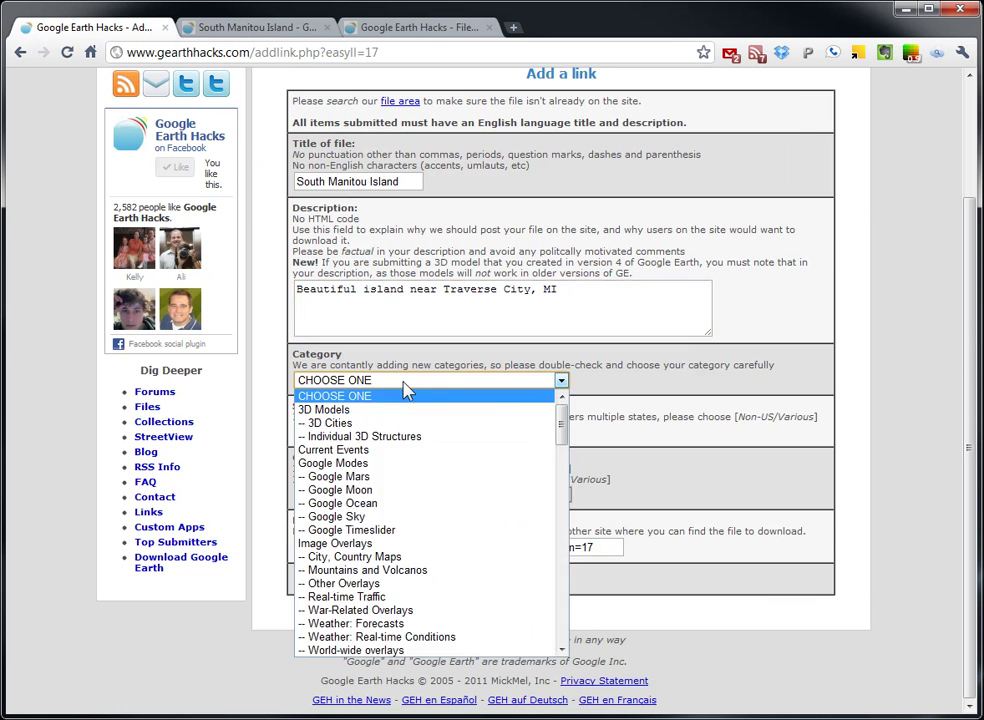
pyautogui.scroll(-6, 407, 446)
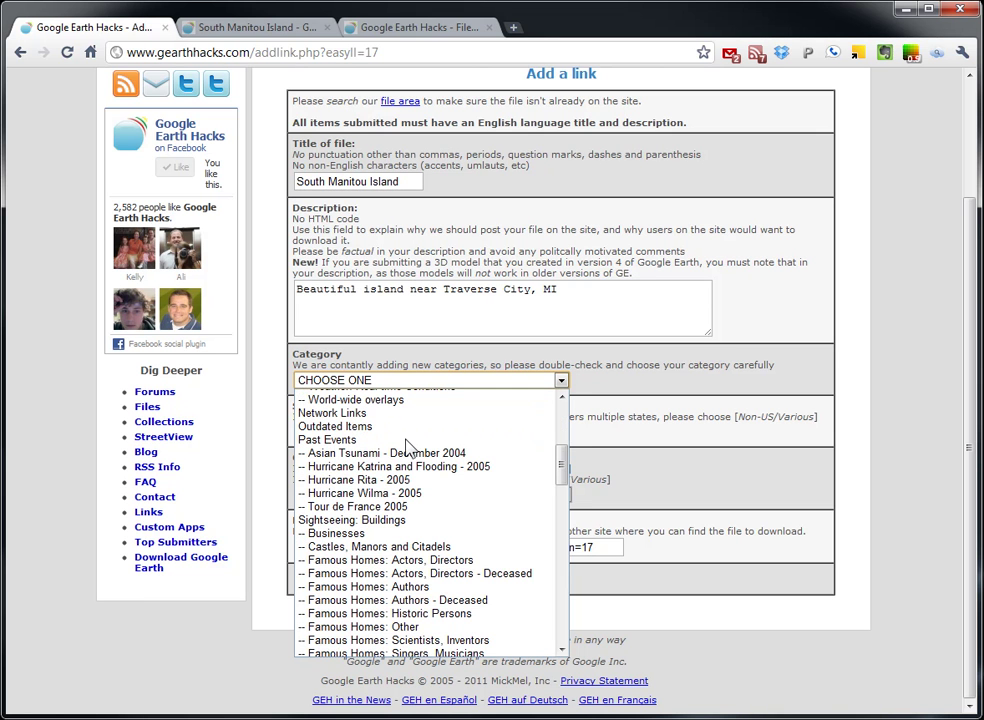
pyautogui.scroll(-8, 407, 446)
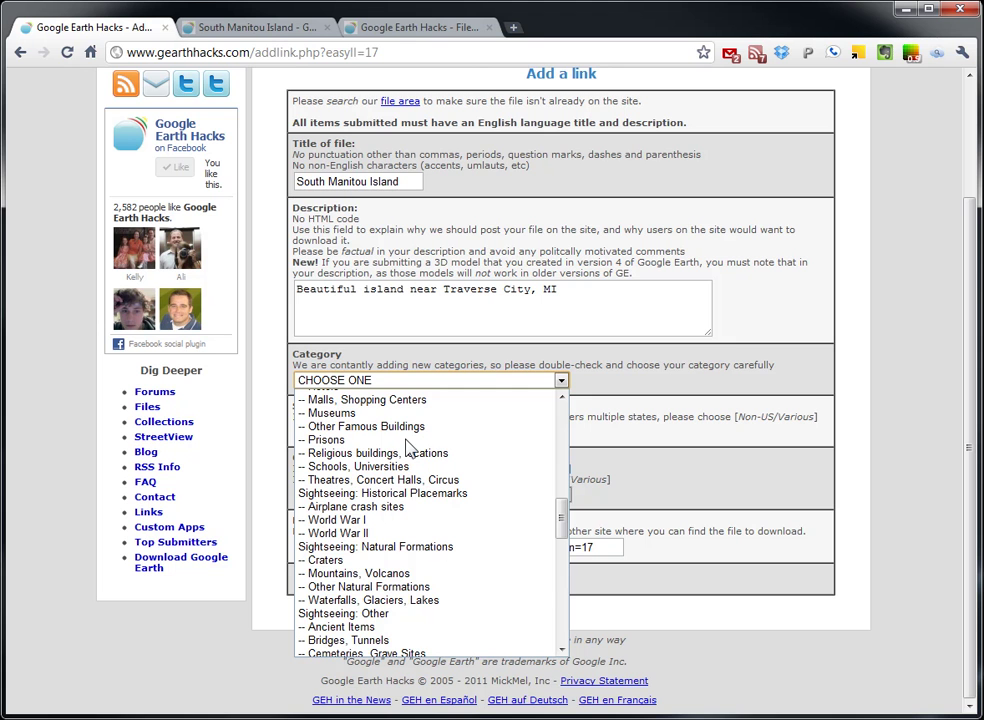
pyautogui.click(400, 586)
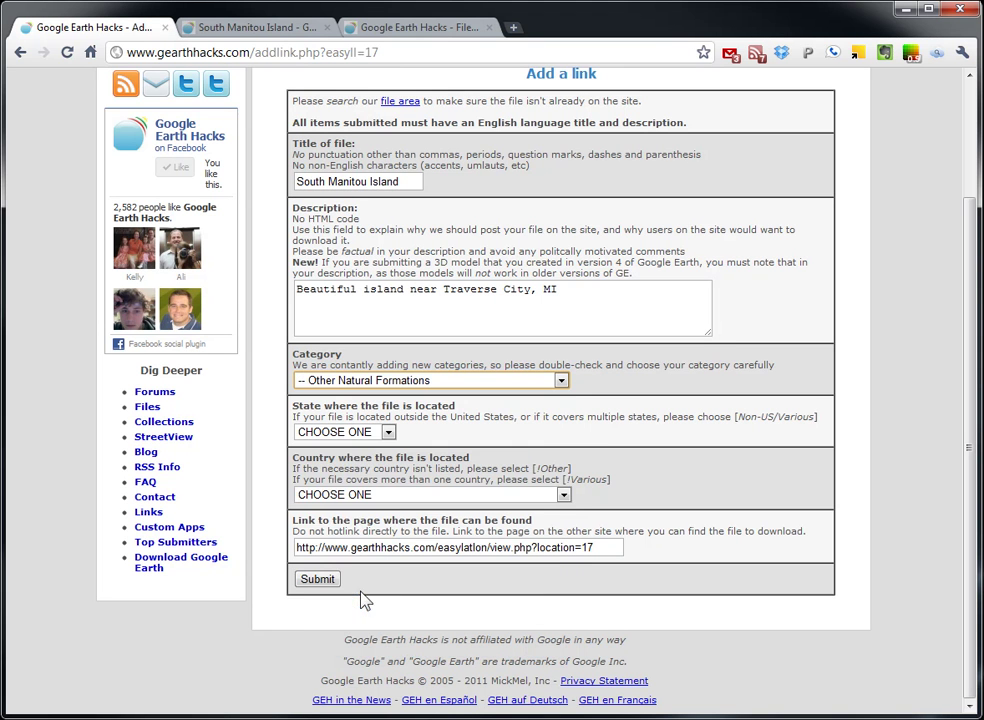
pyautogui.click(380, 436)
pyautogui.scroll(-4, 340, 590)
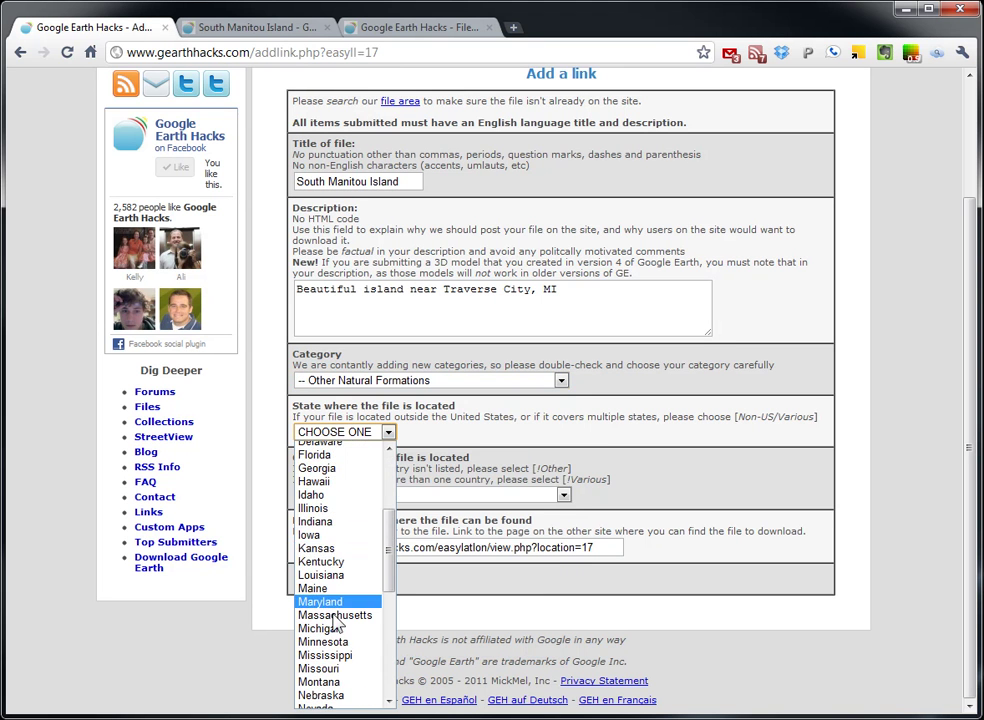
pyautogui.click(336, 628)
pyautogui.click(382, 498)
# Check the prefilled link URL and submit the link
pyautogui.scroll(-20, 388, 665)
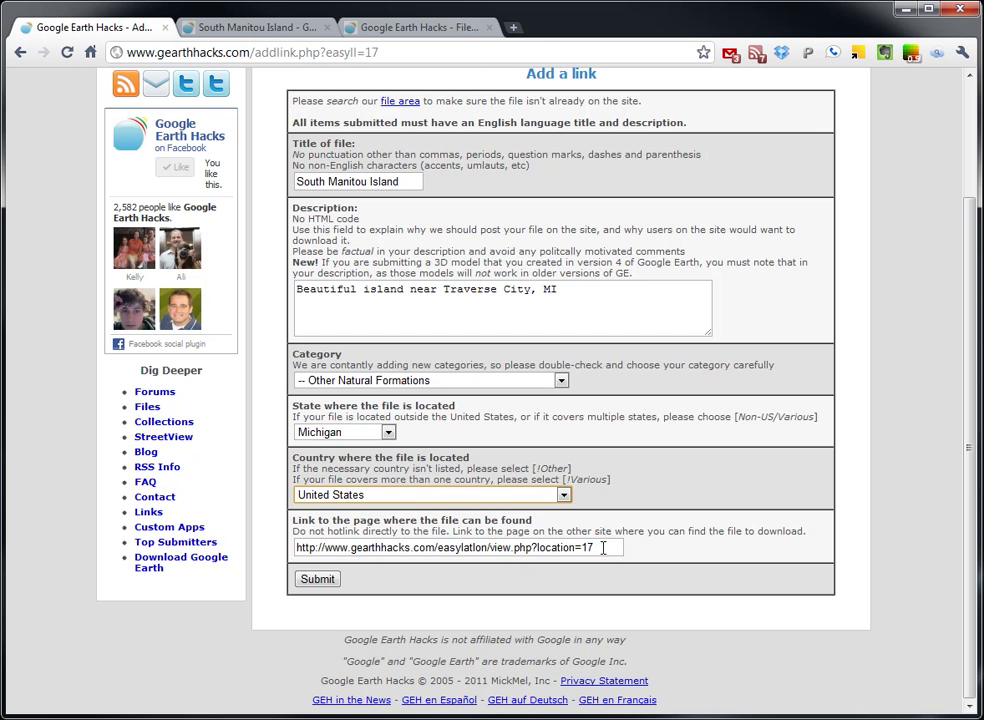
pyautogui.moveTo(603, 547); pyautogui.dragTo(292, 547)
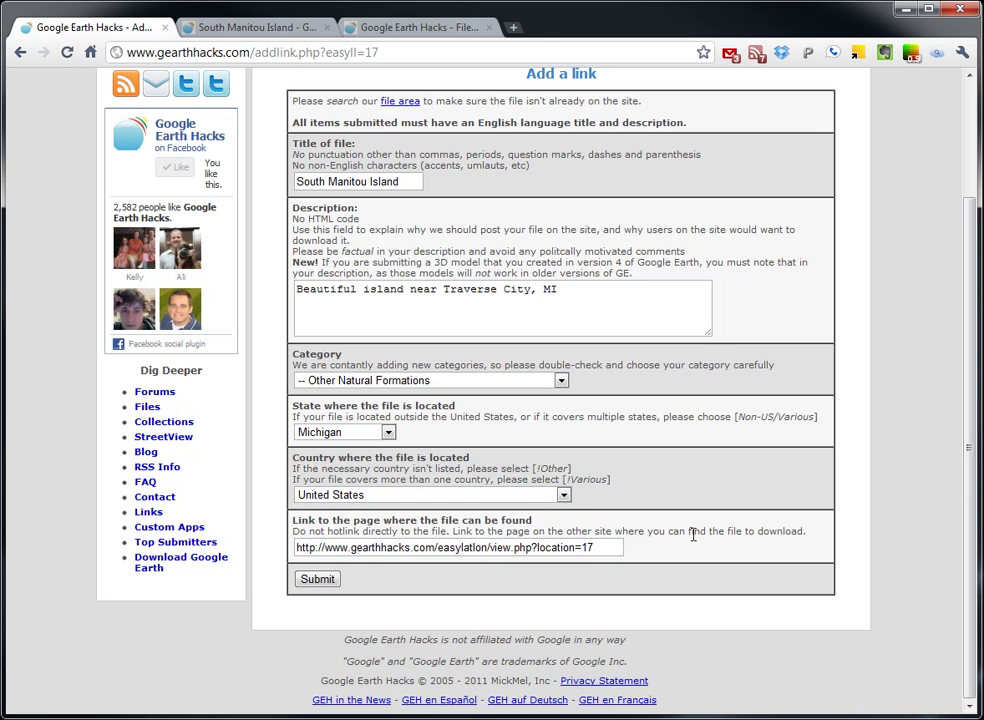
pyautogui.click(322, 580)
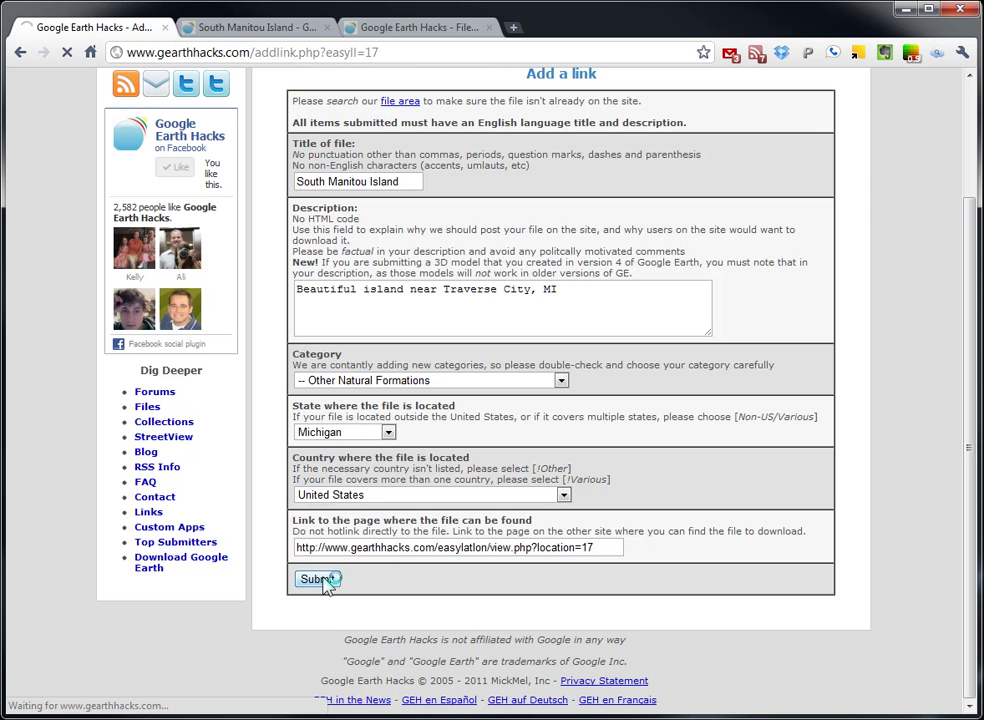